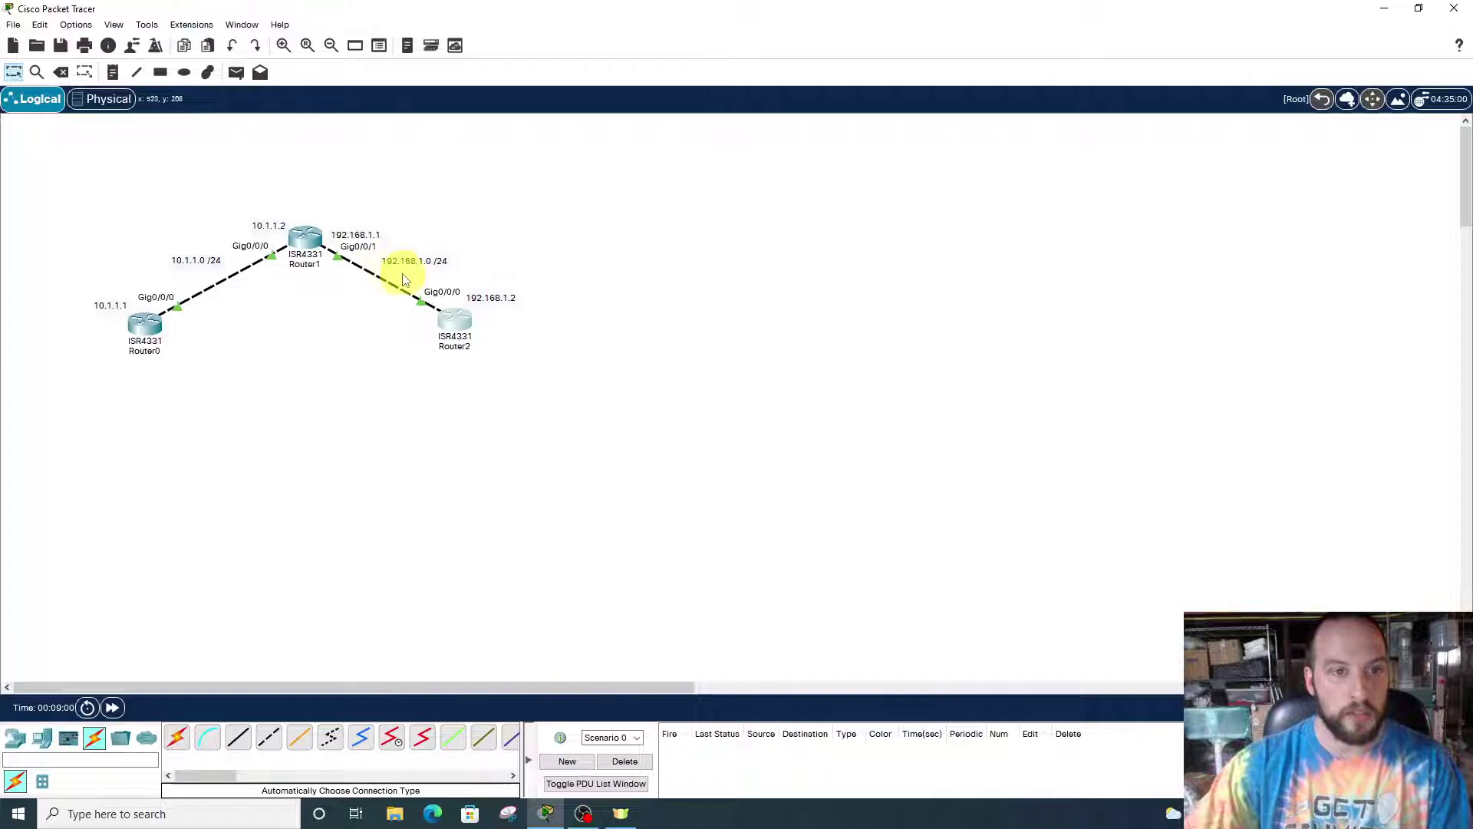
- Open Router0's CLI window and move it to the right of the topology
left_click(144, 322)
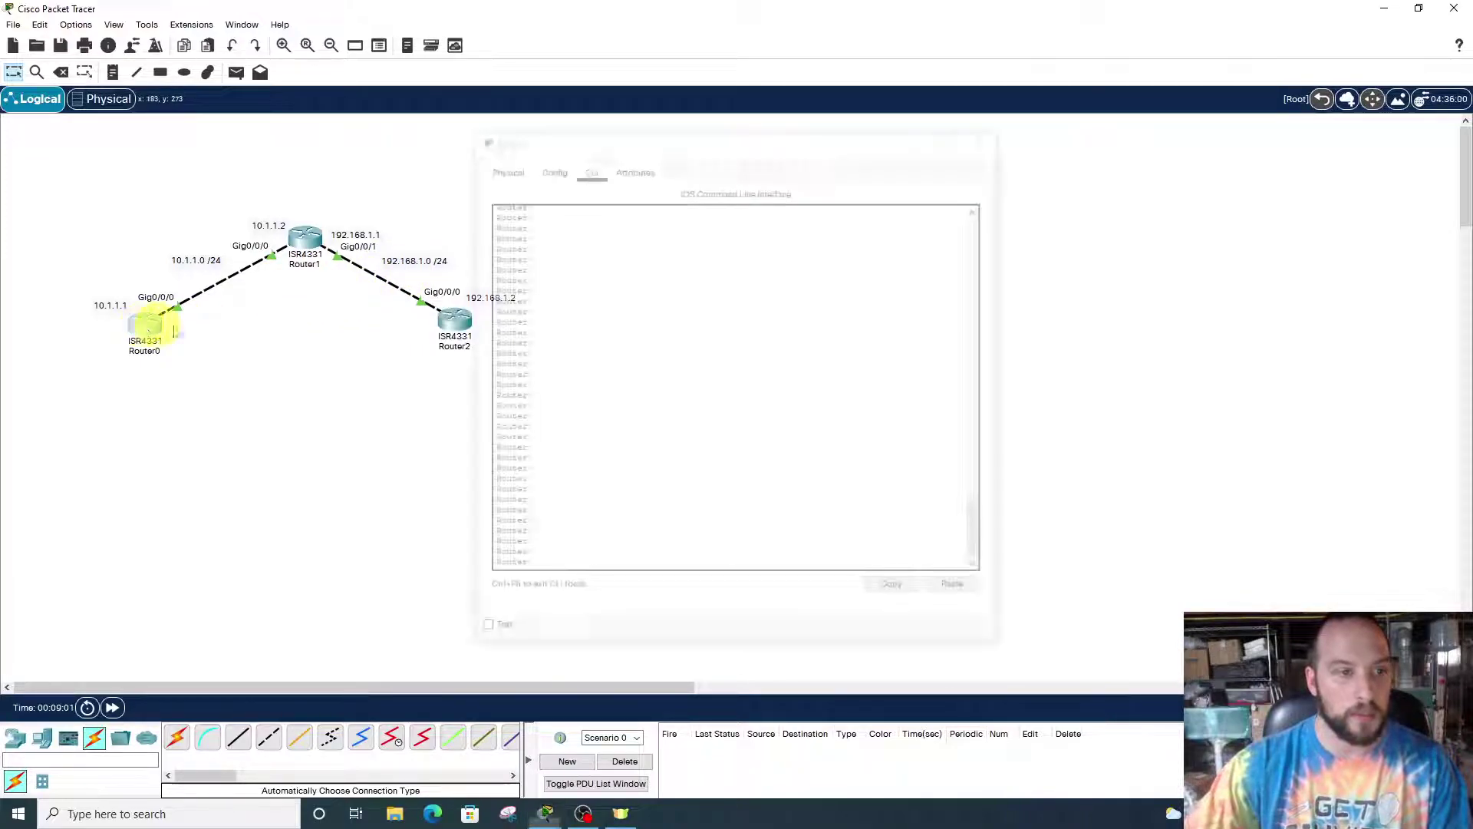
left_click(139, 337)
left_click_drag(602, 122, 681, 123)
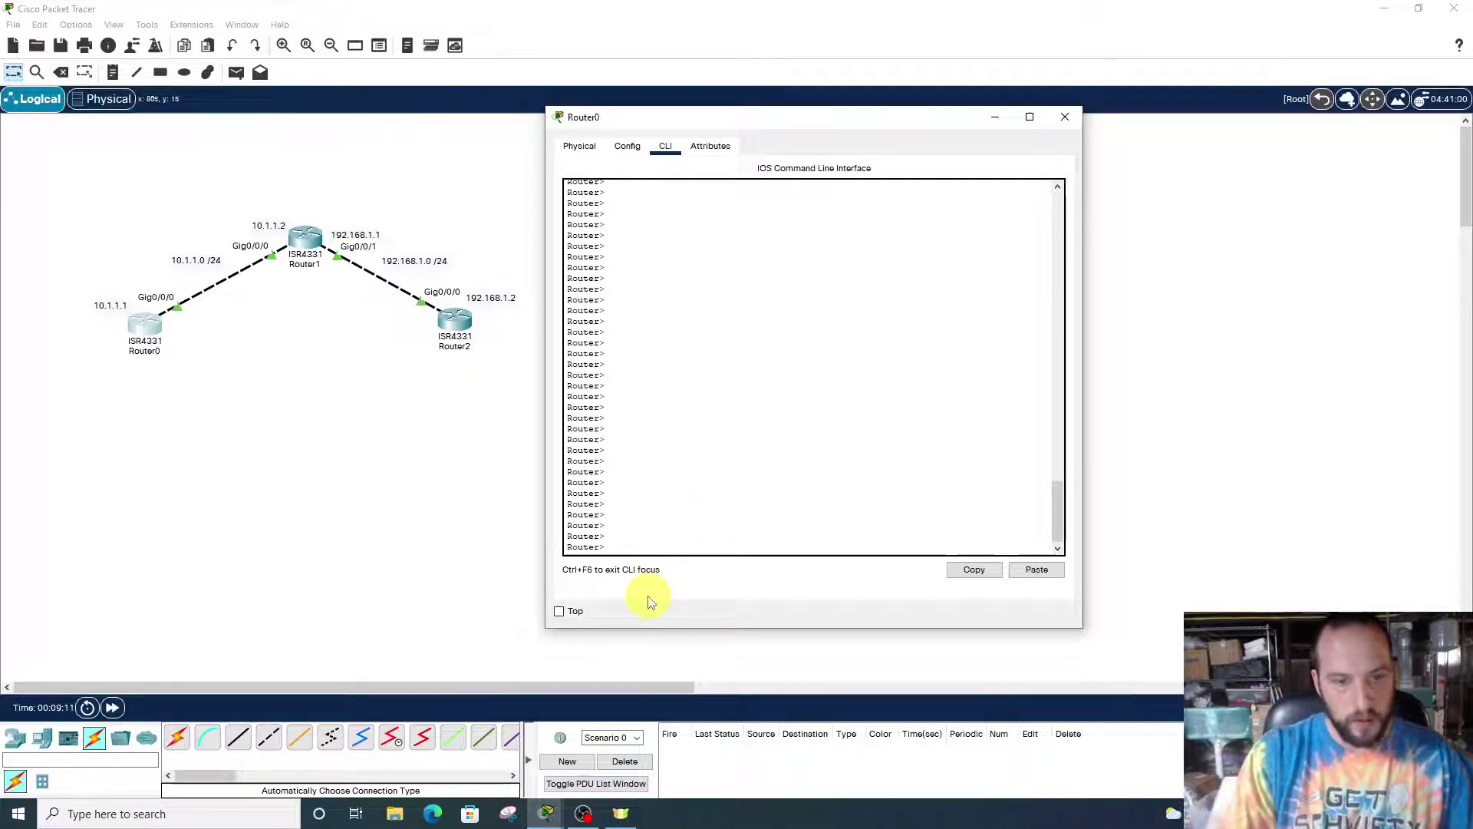
- Enter privileged mode and run show ip route, listing only connected 10.1.1.0/24 and local 10.1.1.1/32
key("Return")
type("enable")
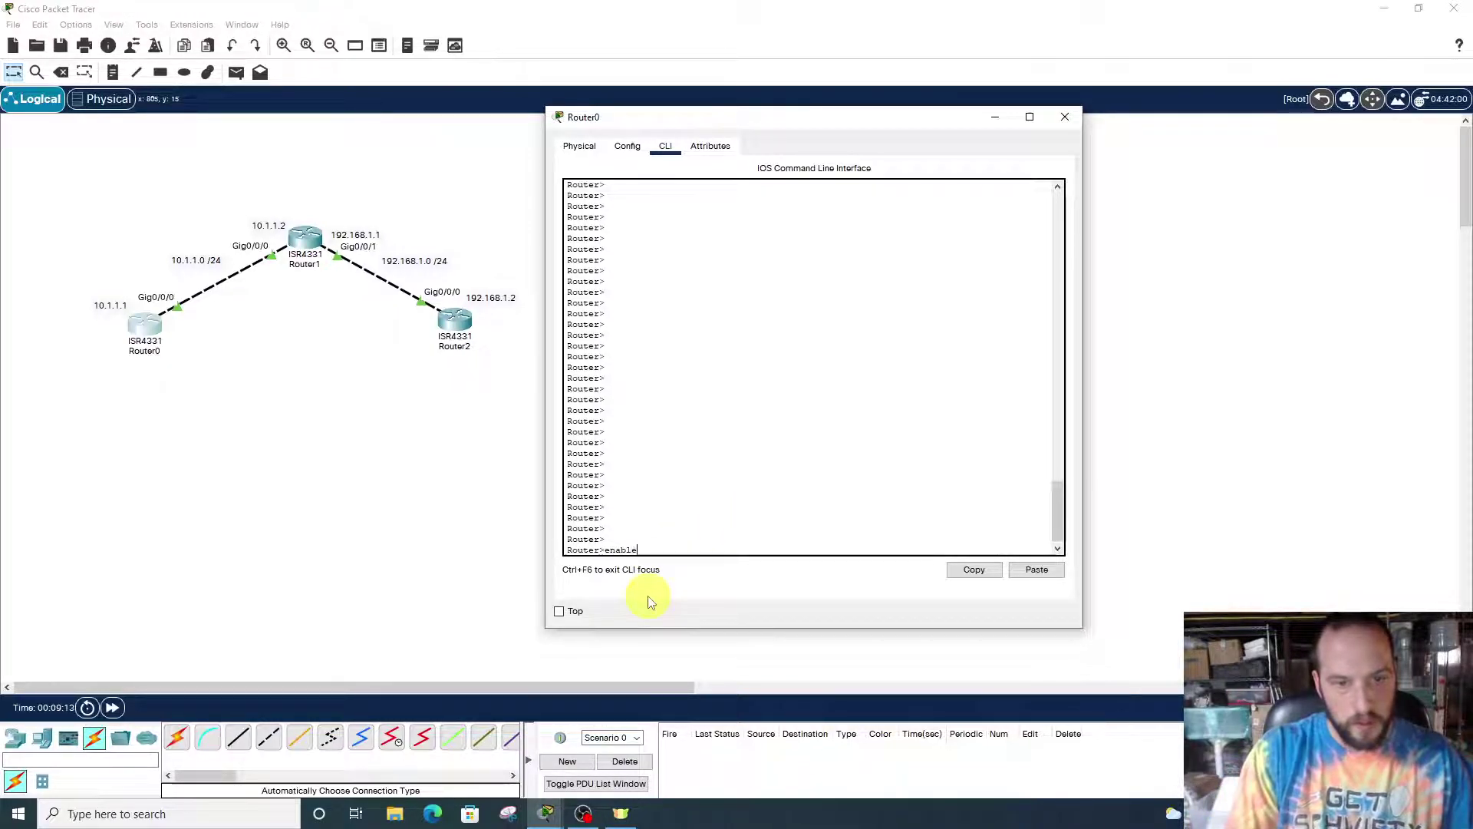
key("Return")
type("conf t")
key("Return")
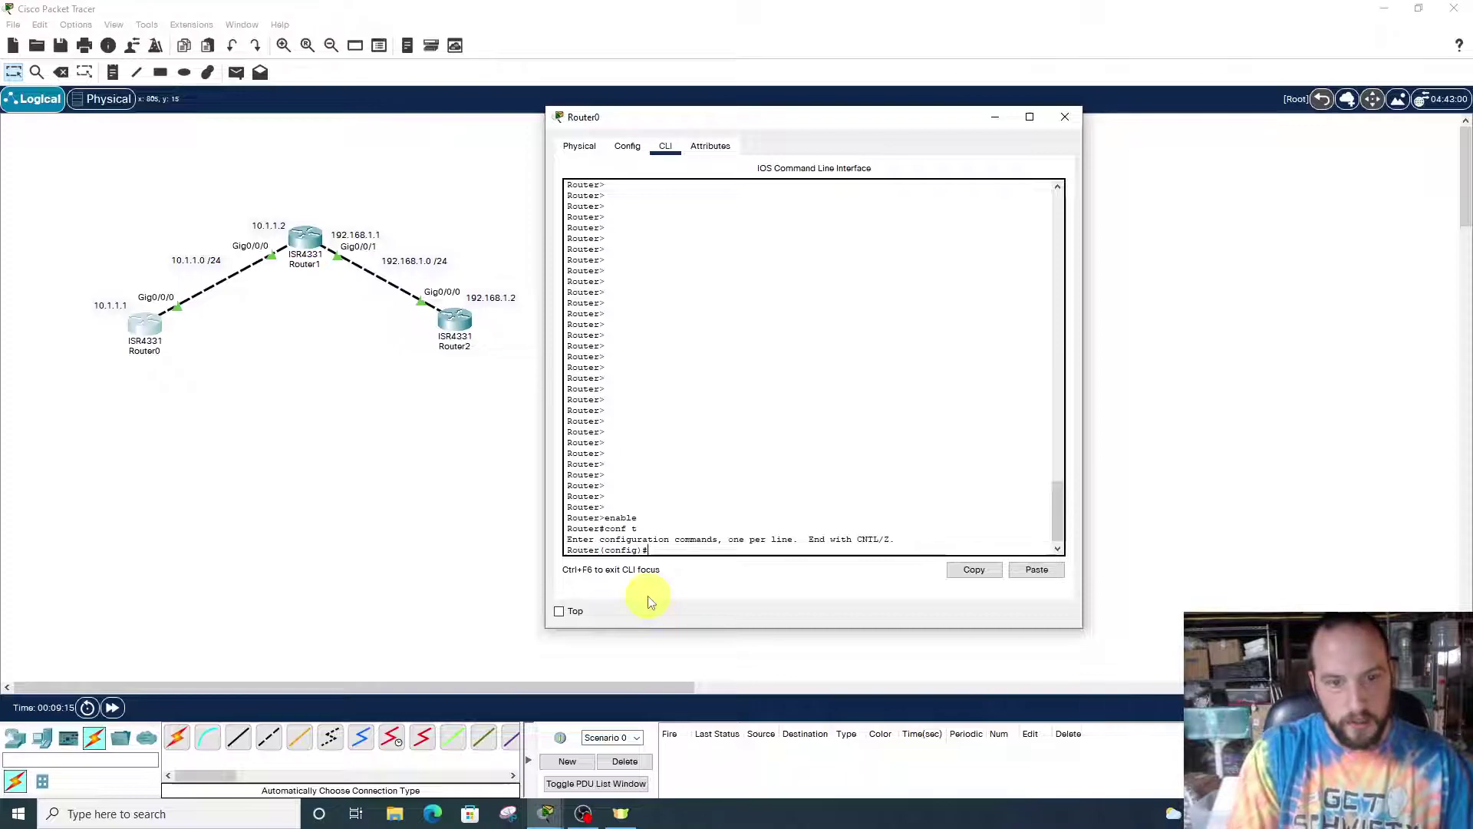
type("exit")
key("Return")
type("show ")
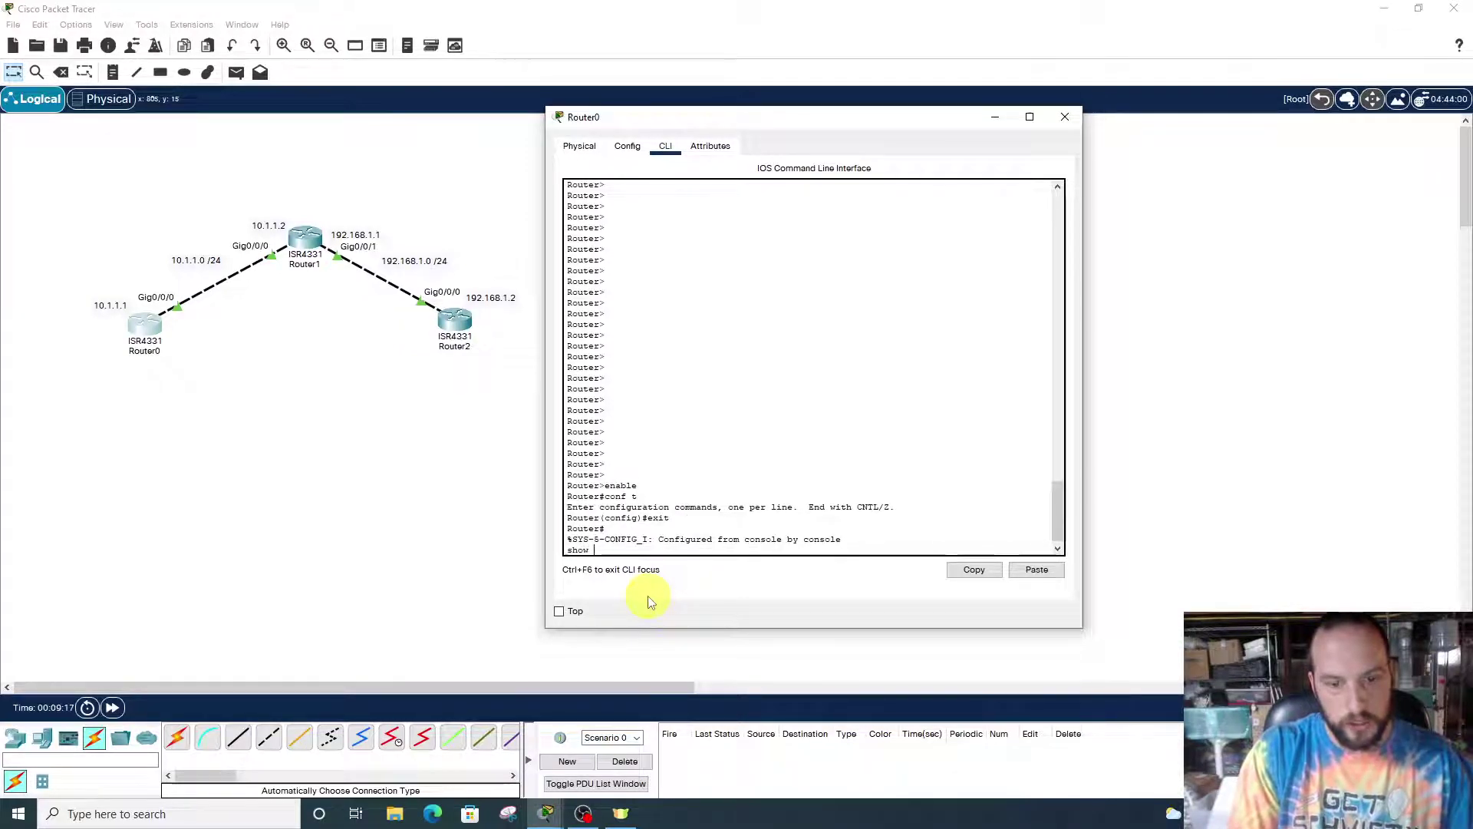
type("ip route")
key("Return")
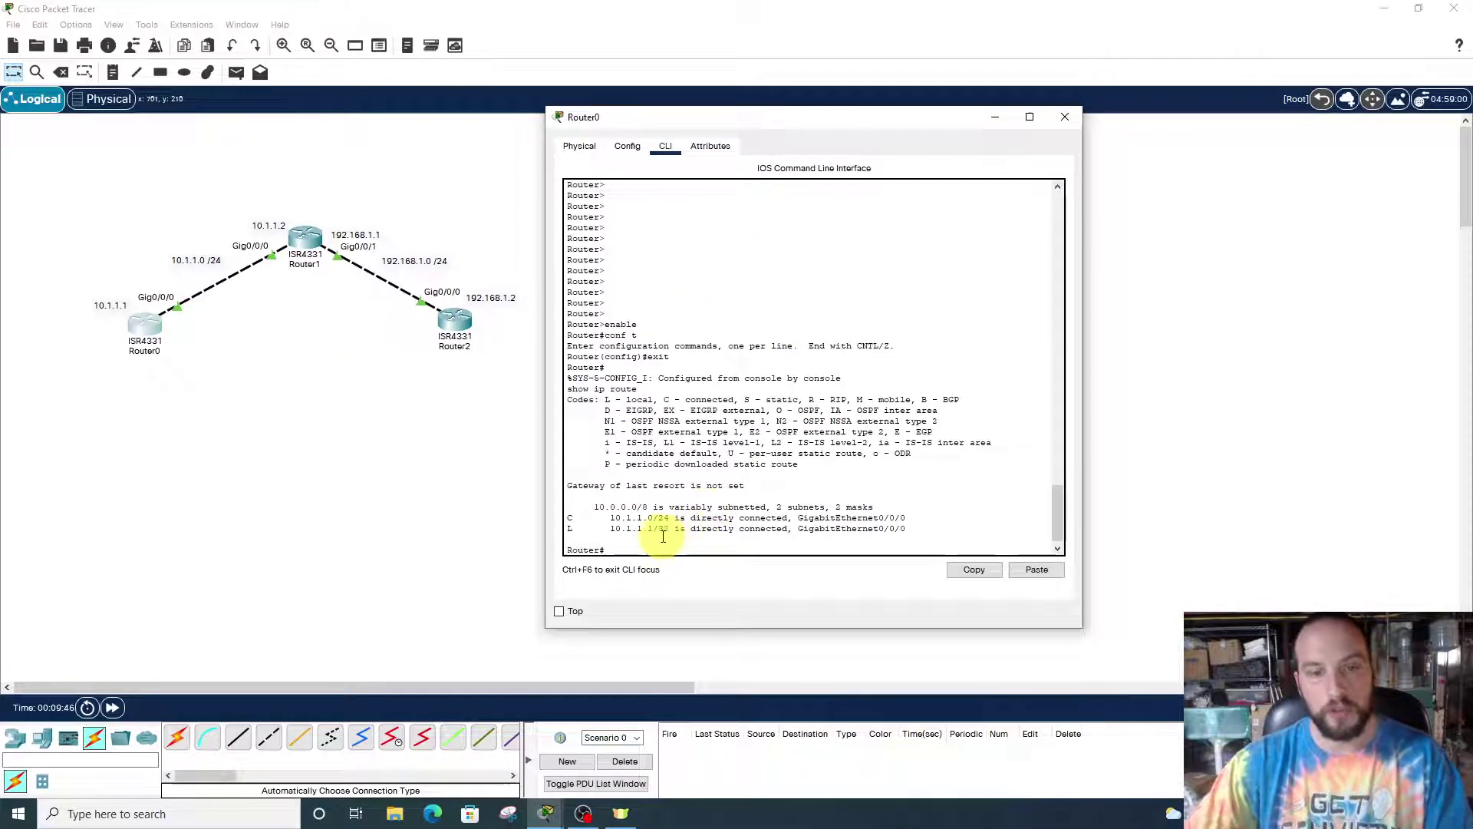
- In global configuration mode, add a static route to 192.168.1.0 255.255.255.0 via 10.1.1.2
key("Return")
key("Return")
key("Return")
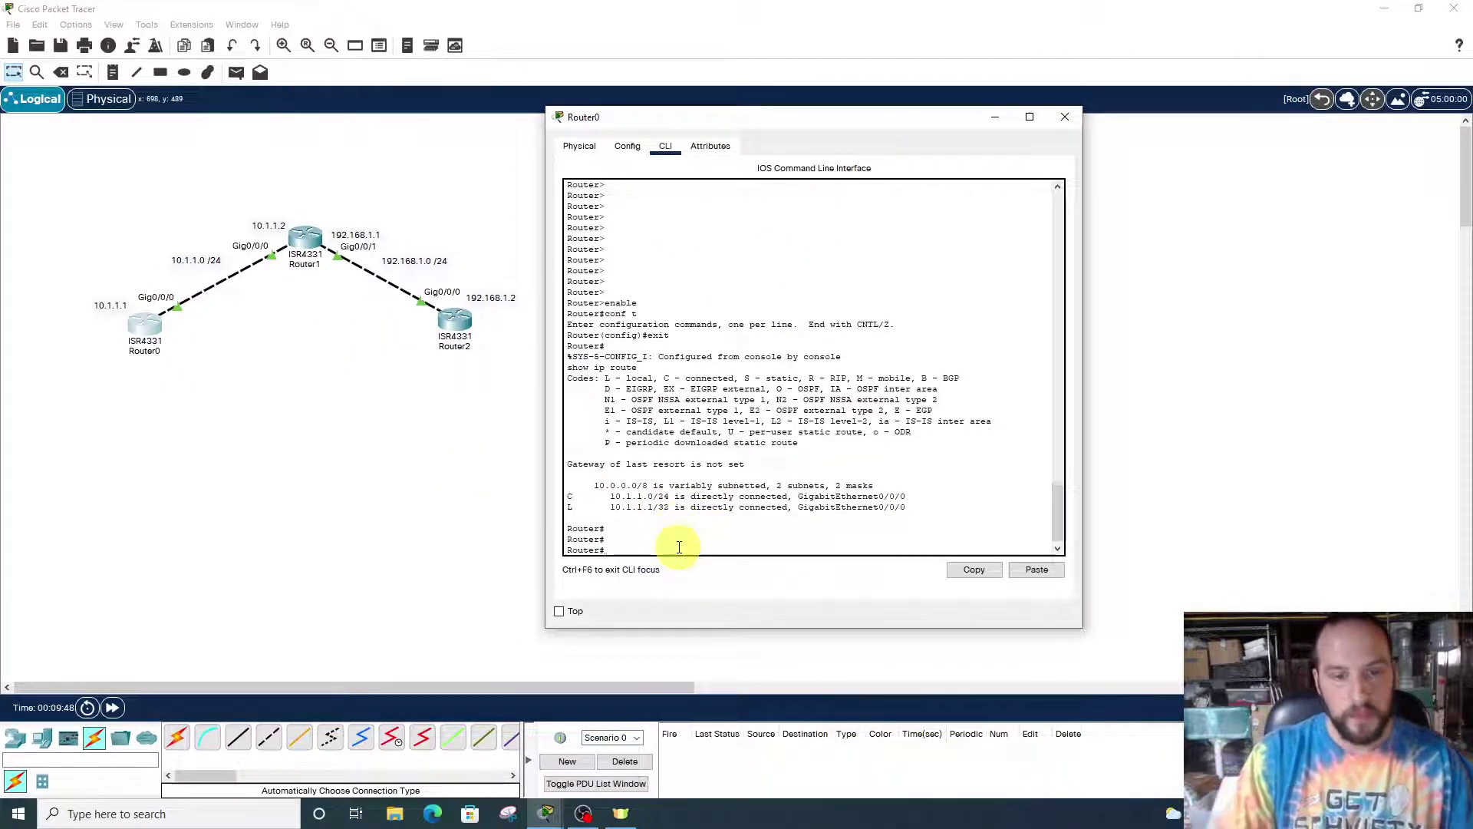
type("conf t")
key("Return")
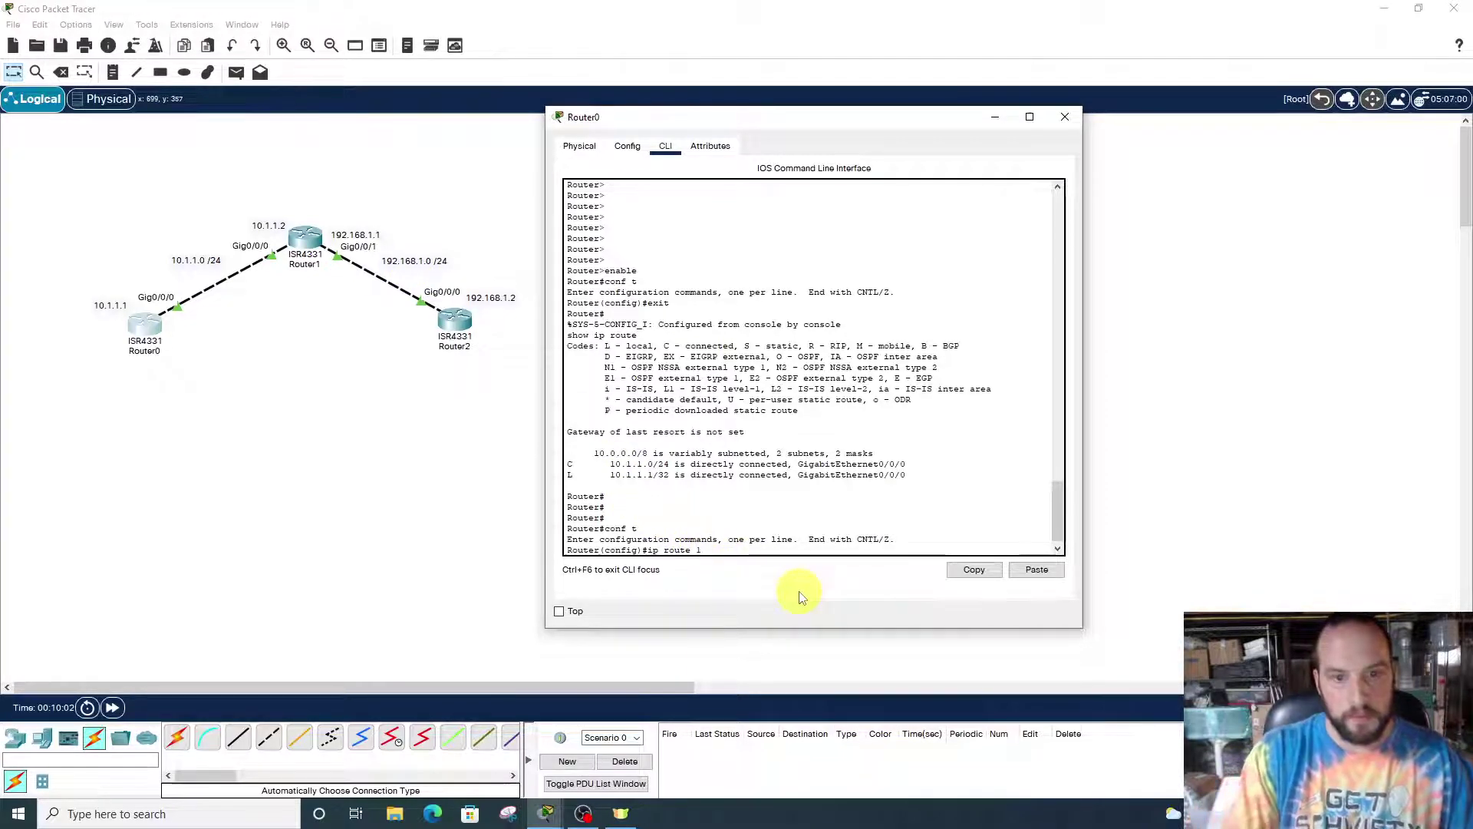
type("192.168.1.0 255")
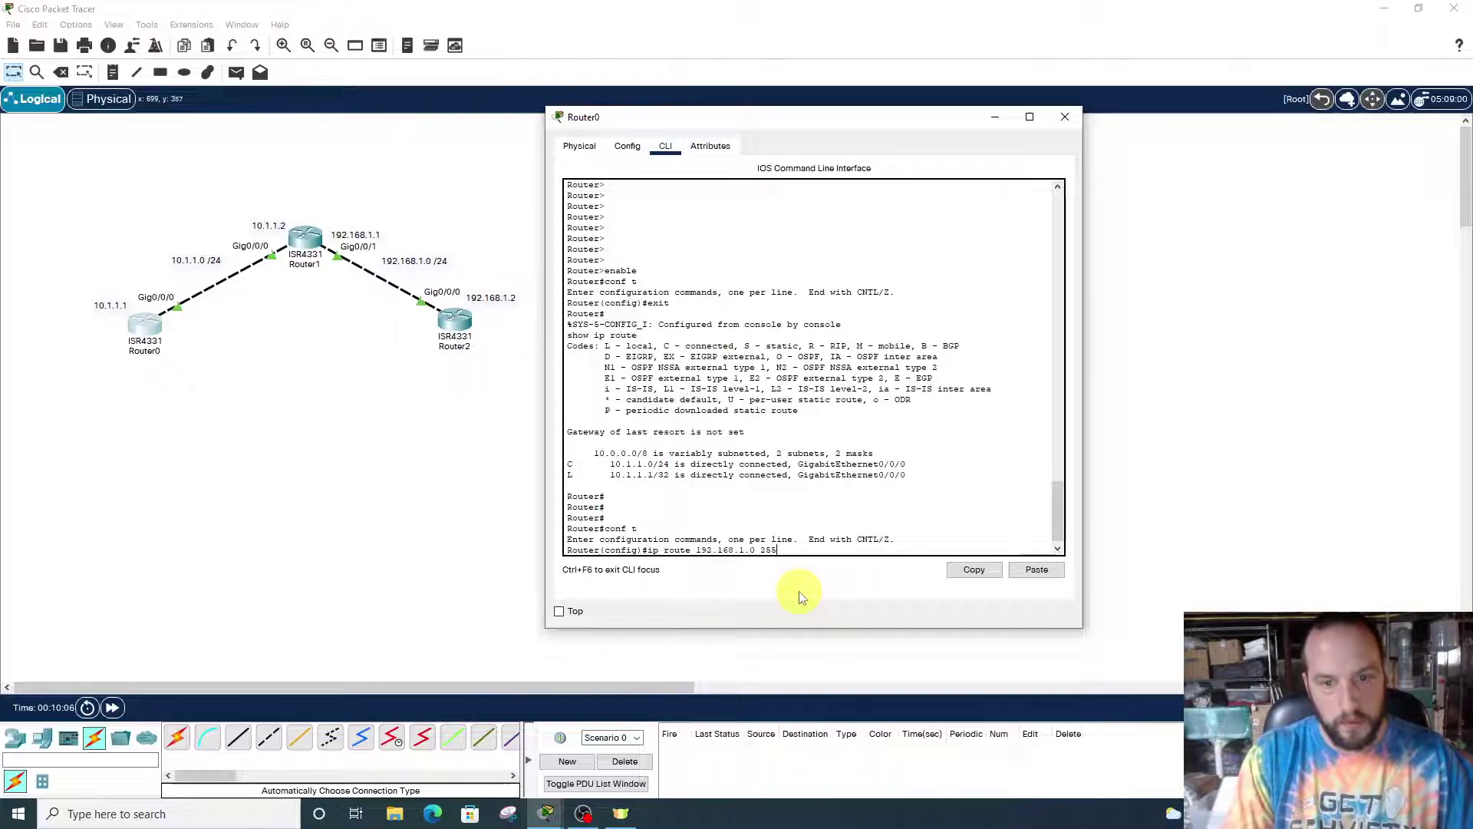
type(".255.255.0 10.1.1.")
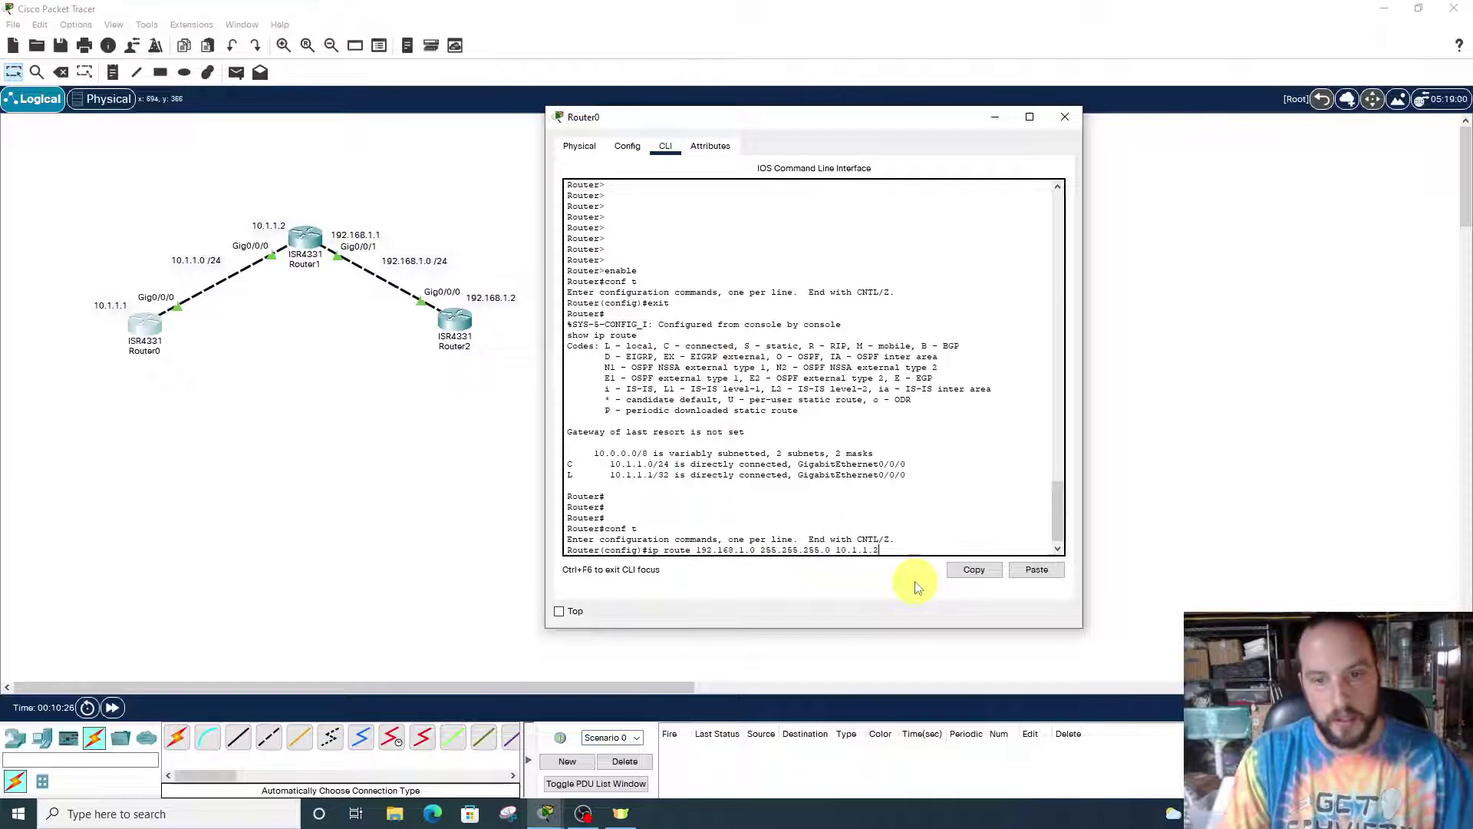
type("255.")
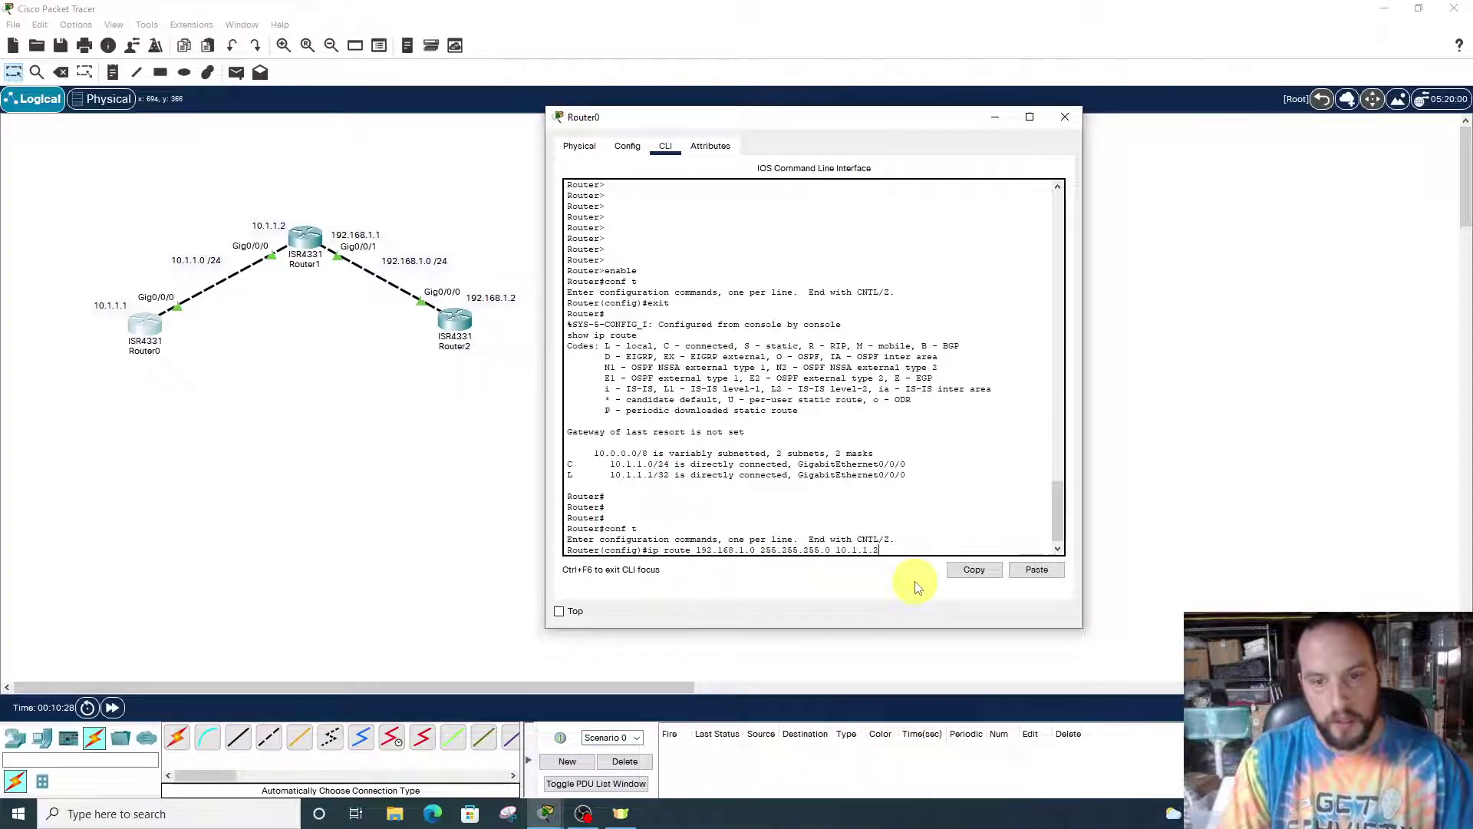
key("Return")
- Enter no shutdown, leave configuration mode, and log out of the console session
type("nfig)#no s")
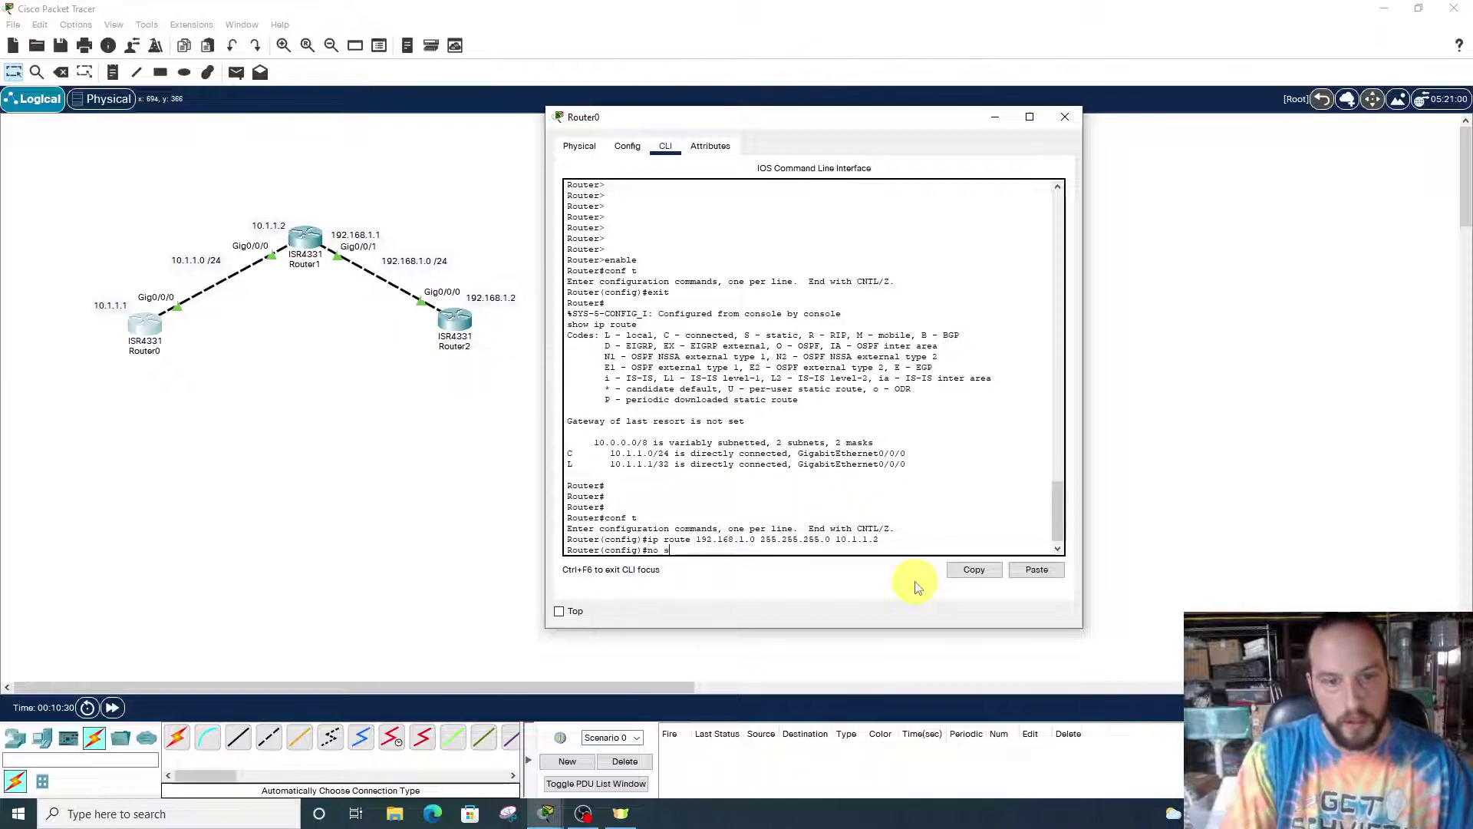
type("hutdown")
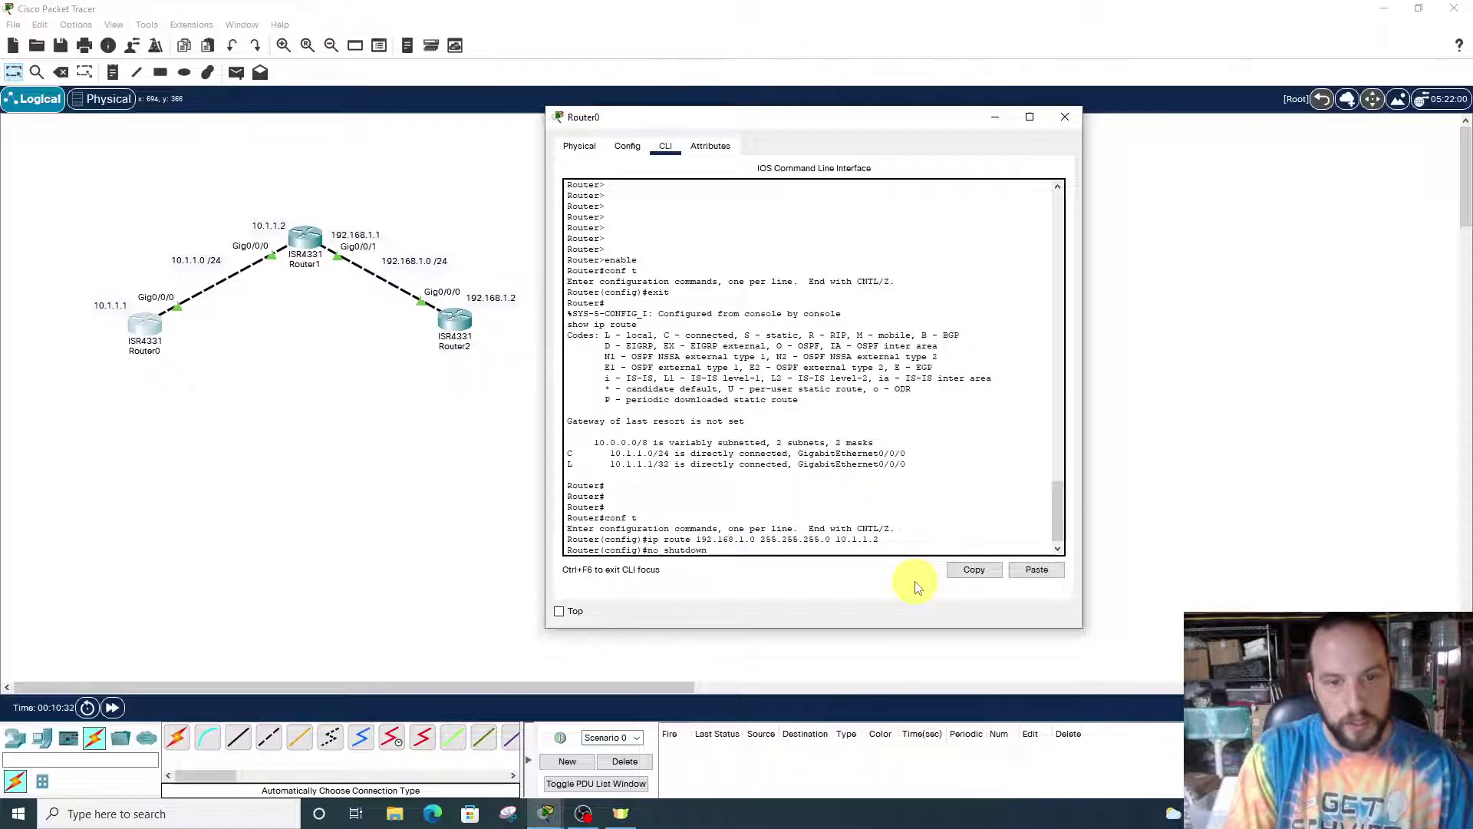
key("Return")
type("no")
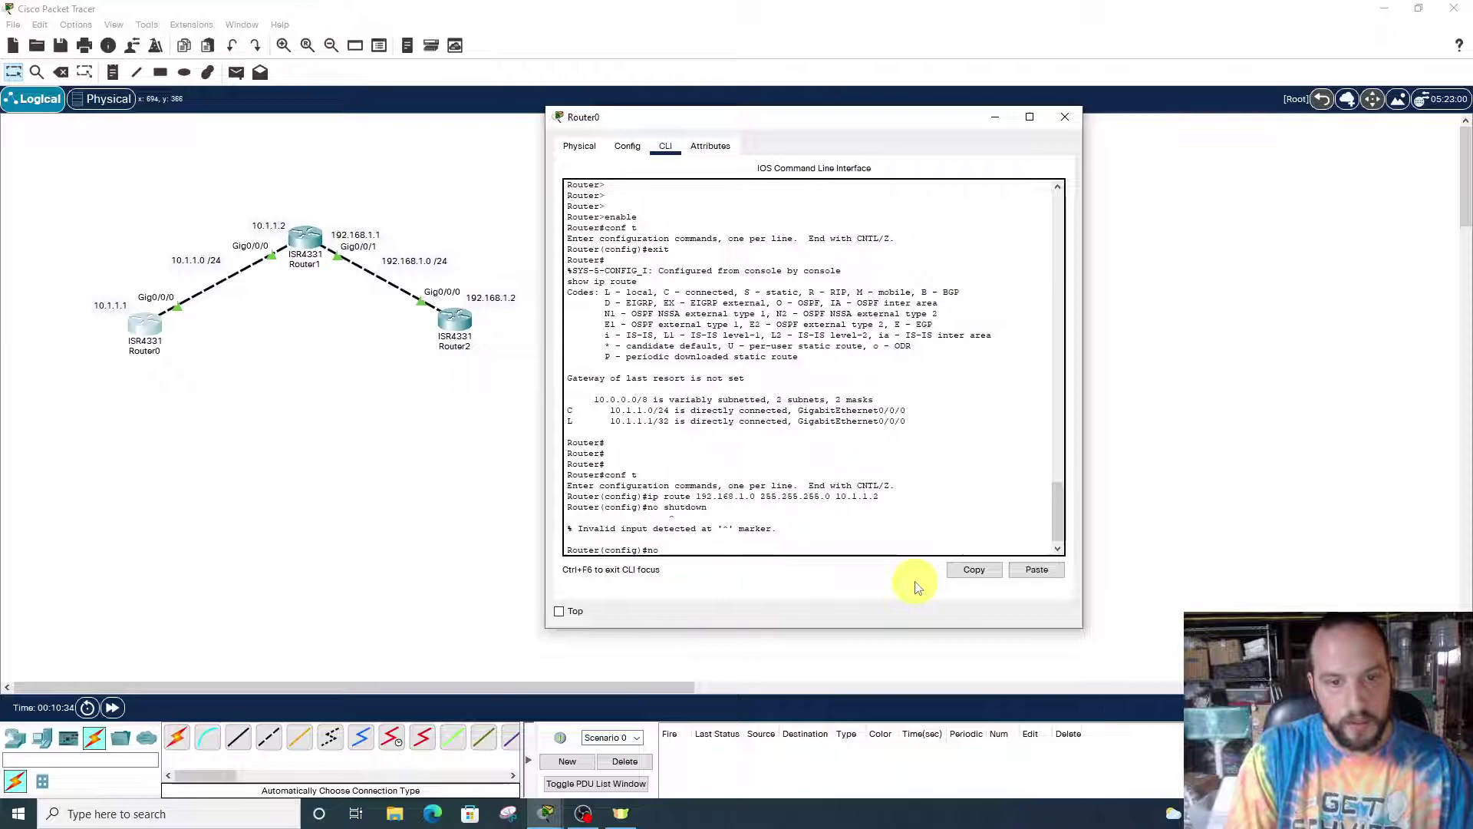
type("xit")
key("Return")
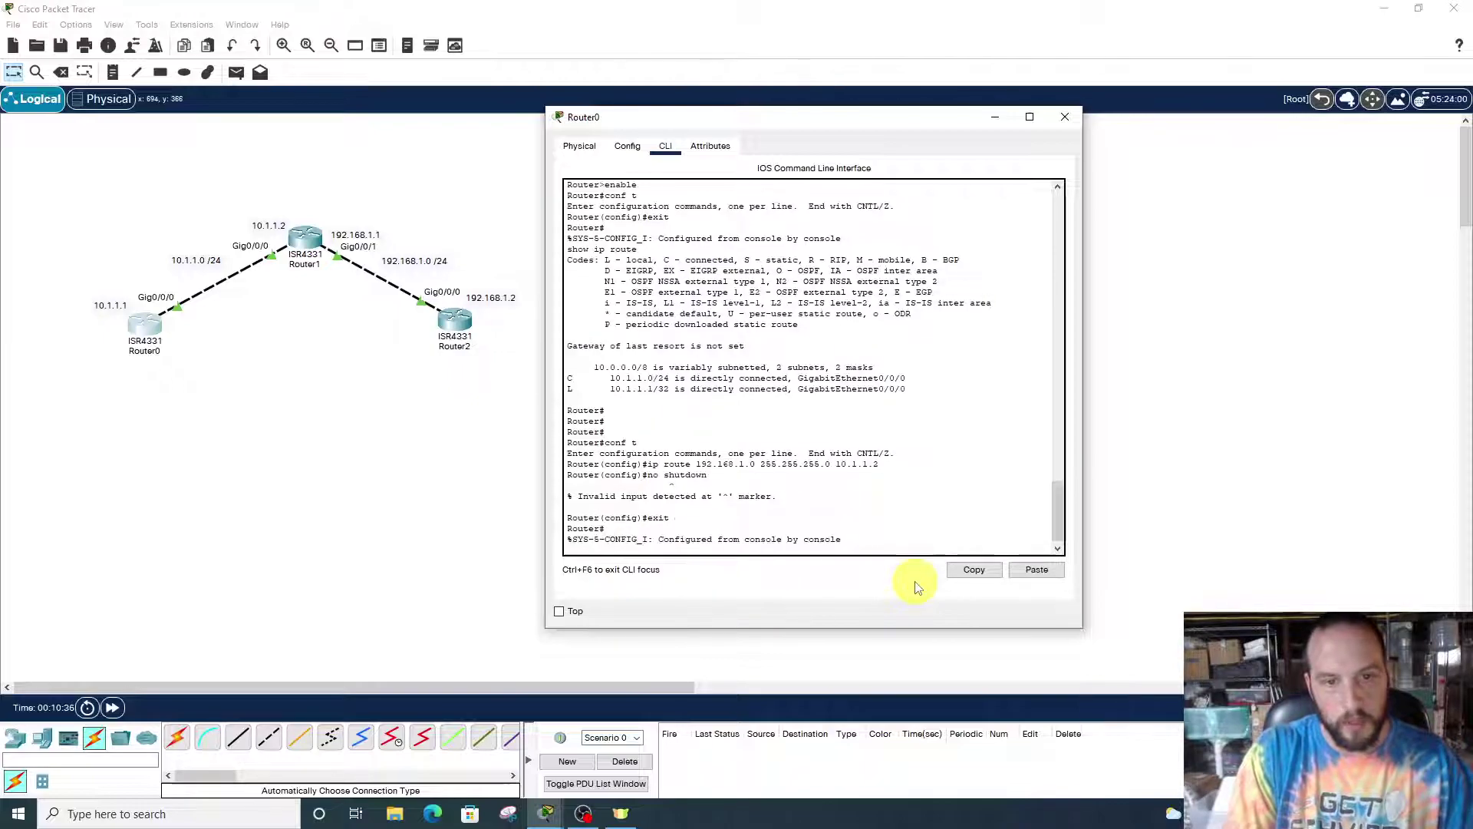
type("exit")
key("Return")
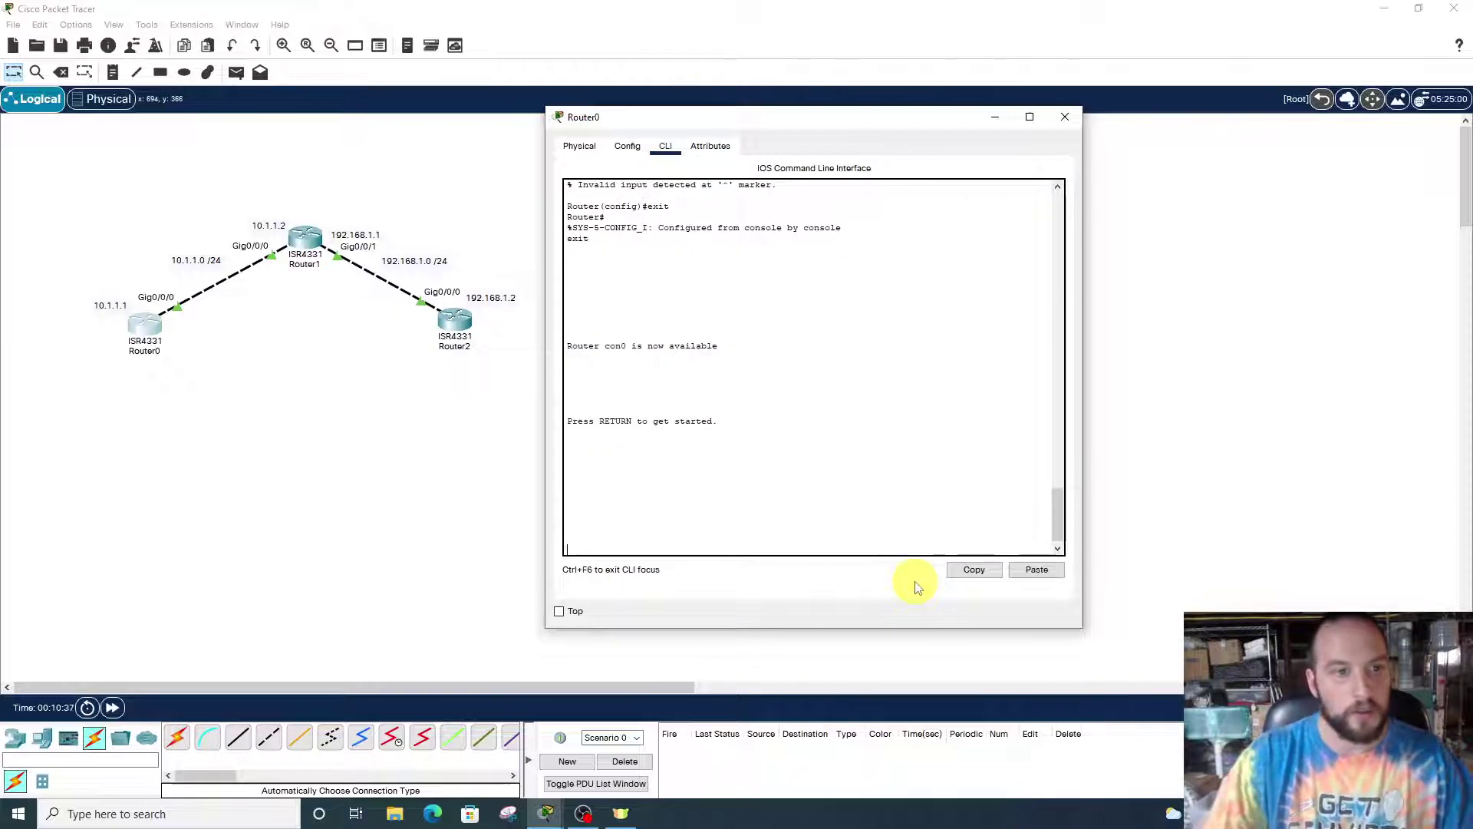
- Start a new session, run enable and show ip route to confirm S 192.168.1.0/24 [1/0] via 10.1.1.2
key("Return")
key("Return")
key("Return")
key("Return")
key("Return")
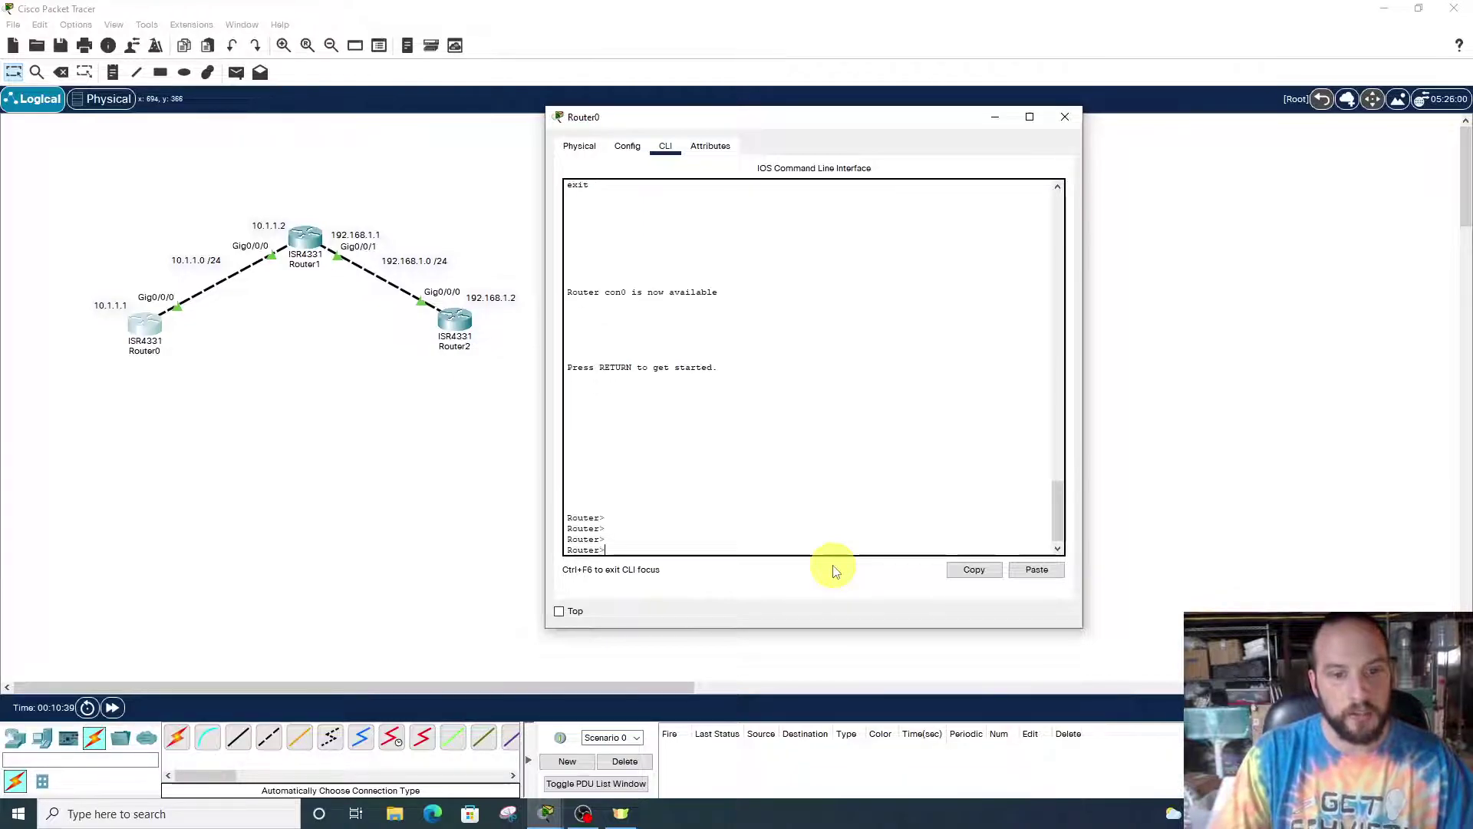
type("enable")
key("Return")
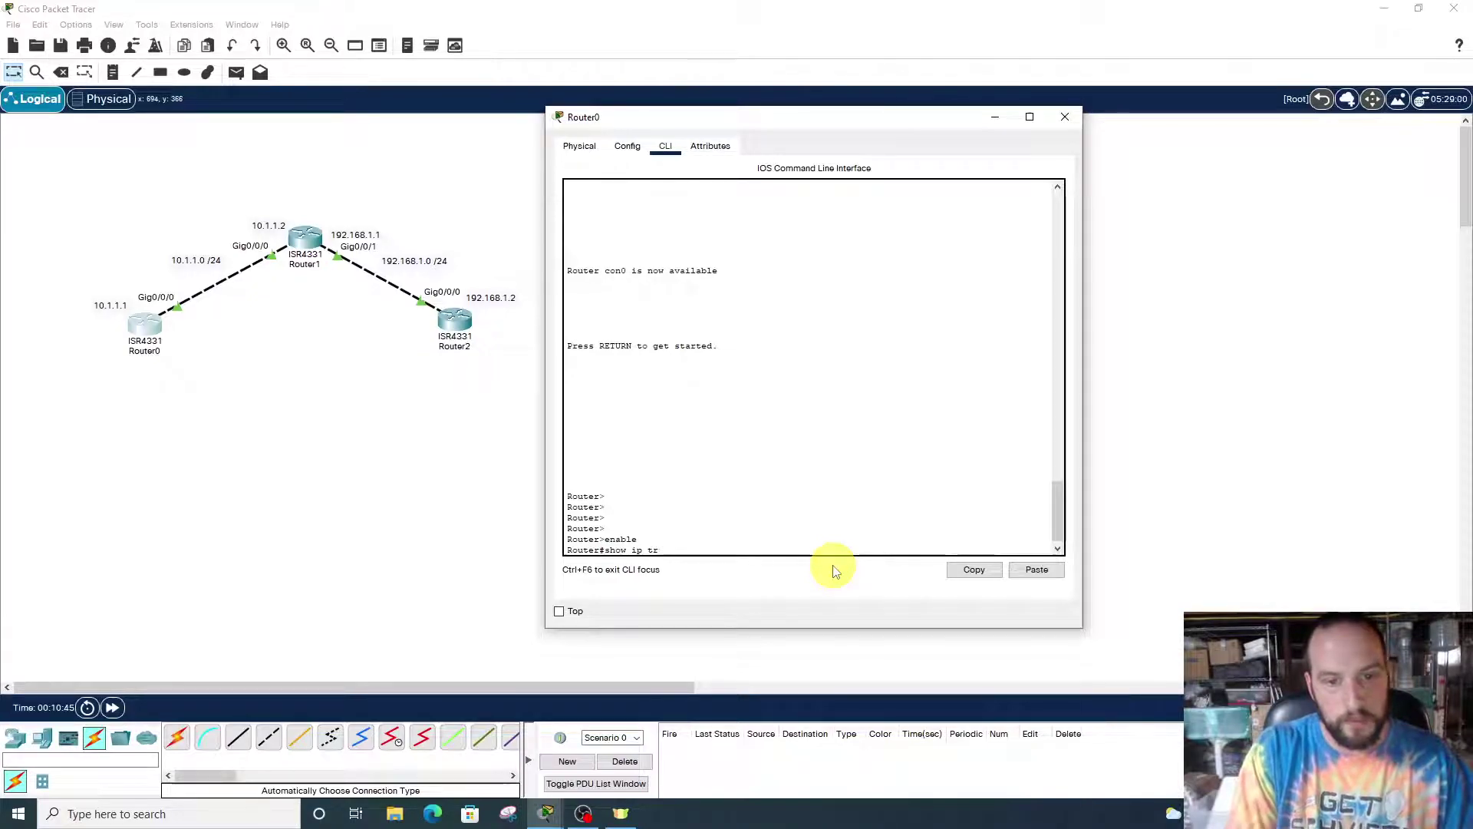
type("show ip route")
key("Return")
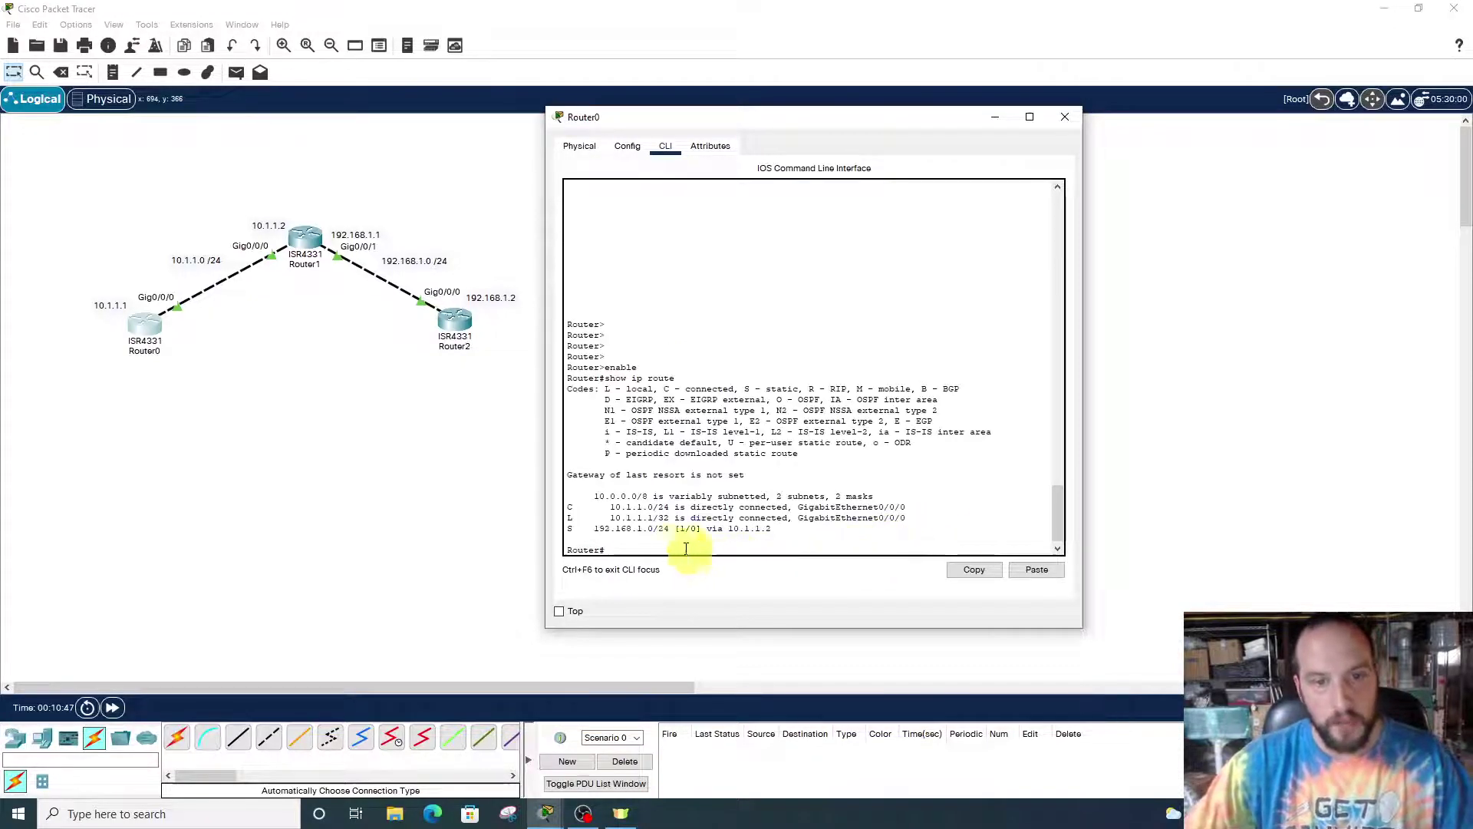